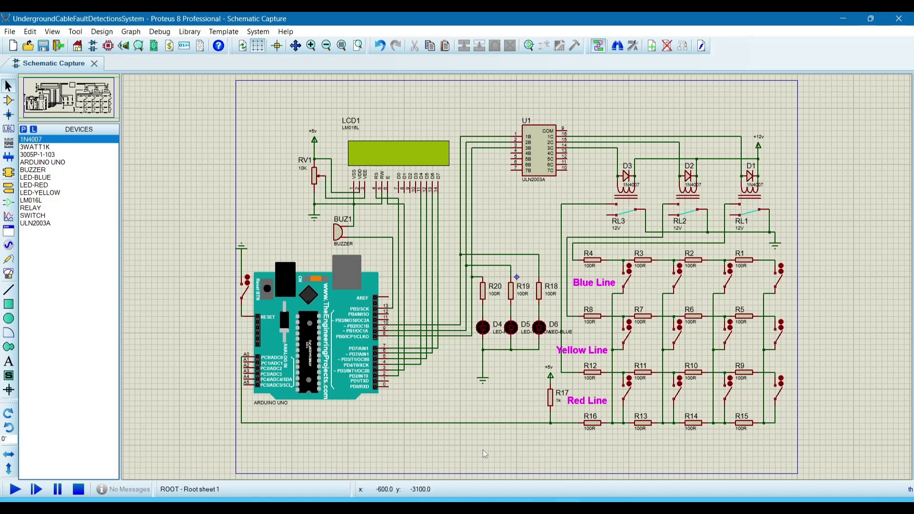
Switch to the GitHub repository in Chrome and open the Underground_Cable_Fault_Detector_Arduino_File
key(alt+Tab)
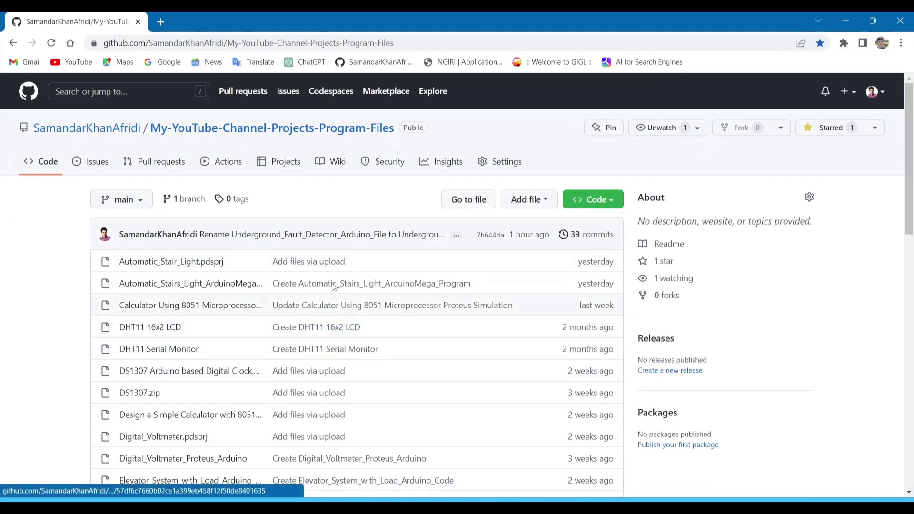
scroll(312, 358, down, 2)
scroll(312, 358, down, 10)
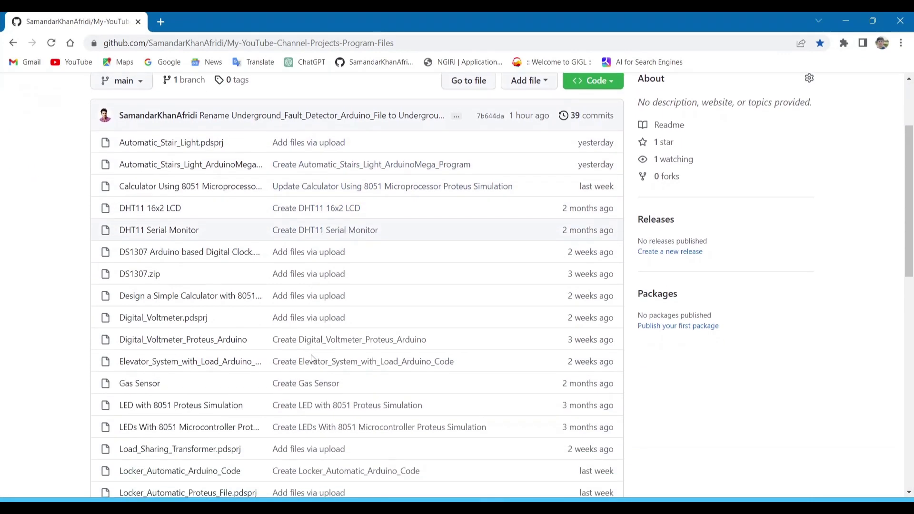
scroll(306, 367, down, 4)
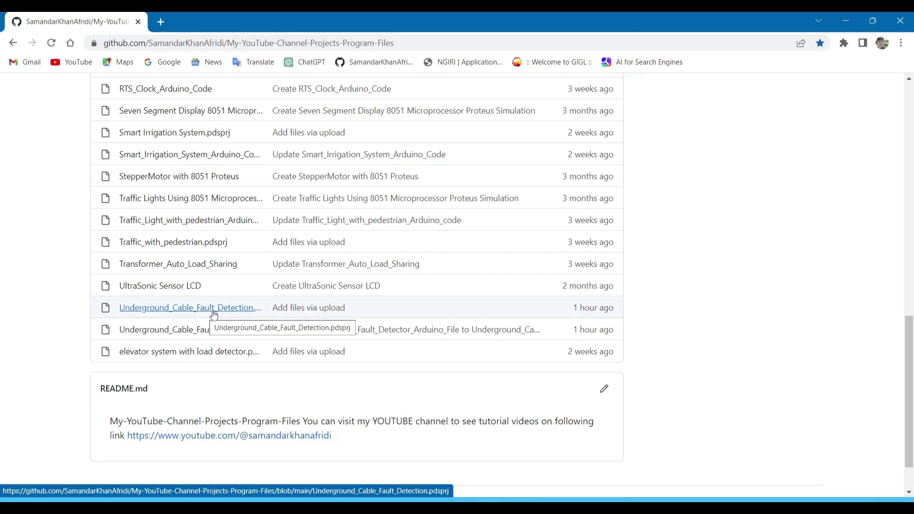
click(162, 335)
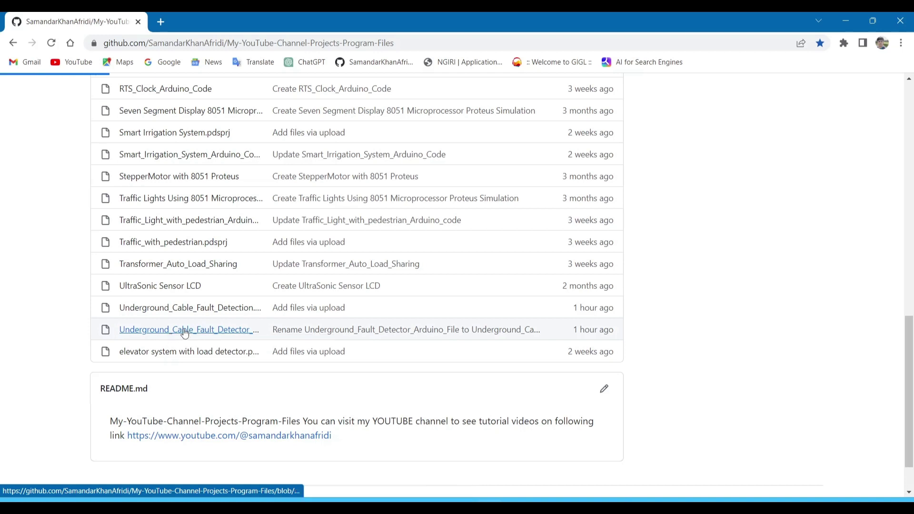
Copy the complete Arduino program from the file page and paste it into the empty Underground_Cable_Fault_Detection sketch in Arduino IDE
scroll(297, 366, down, 4)
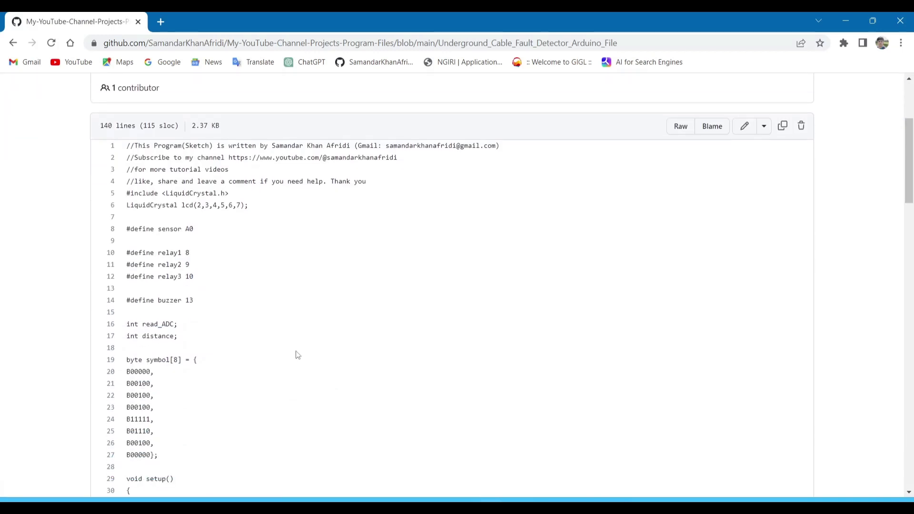
scroll(296, 367, down, 3)
scroll(316, 375, up, 7)
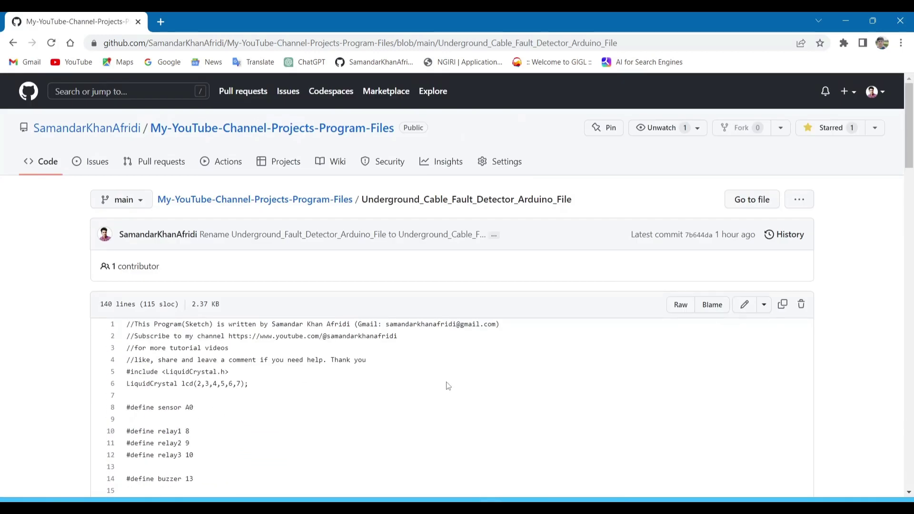
click(783, 306)
key(alt+Tab)
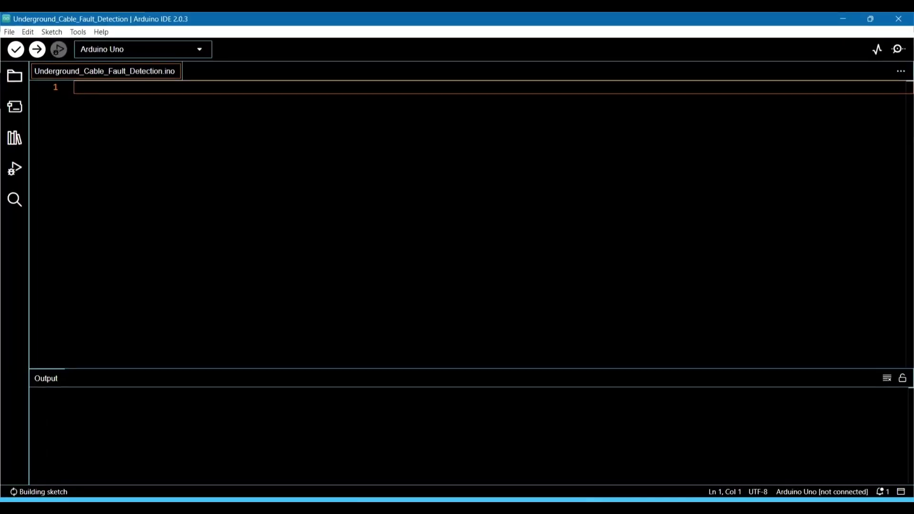
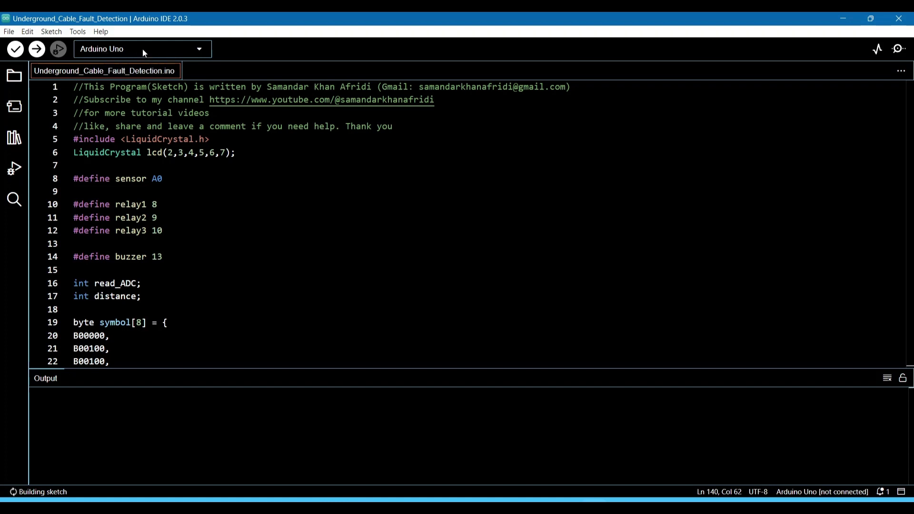
Search the boards for "uno" and select Arduino Uno as the sketch's board
click(142, 48)
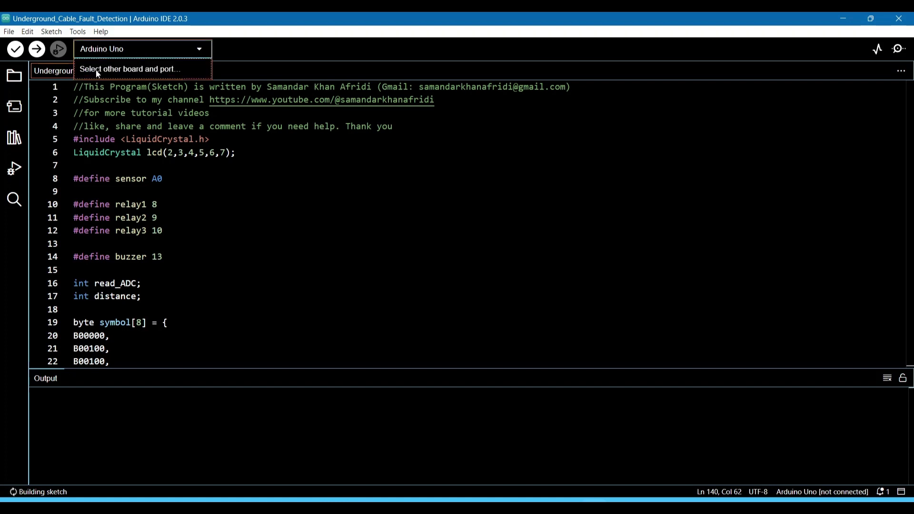
click(126, 70)
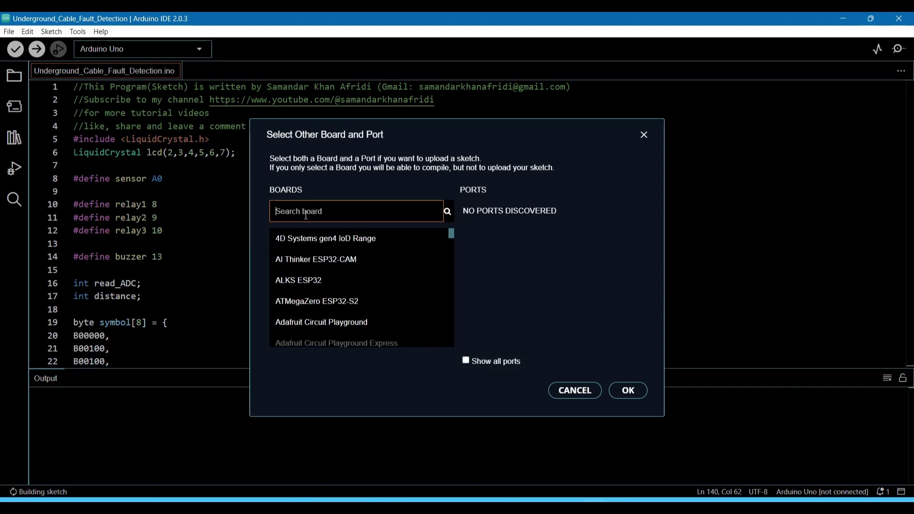
text(uno)
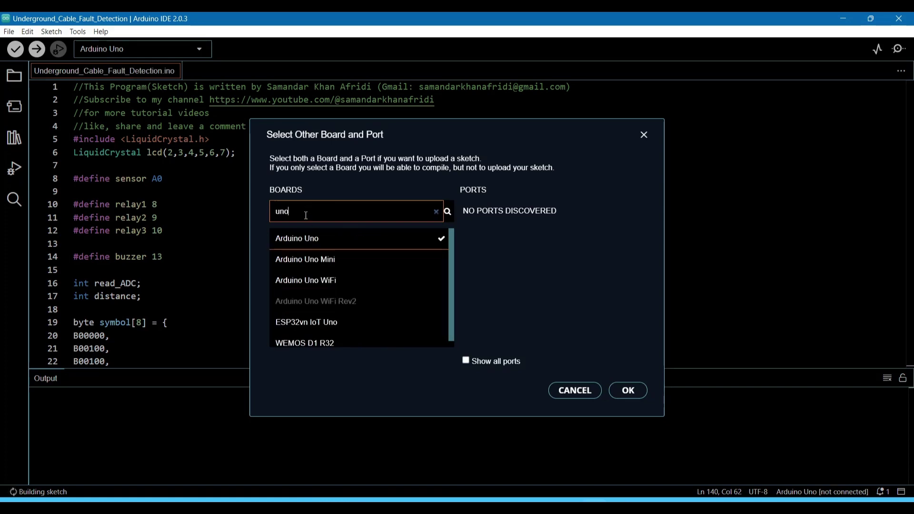
click(326, 238)
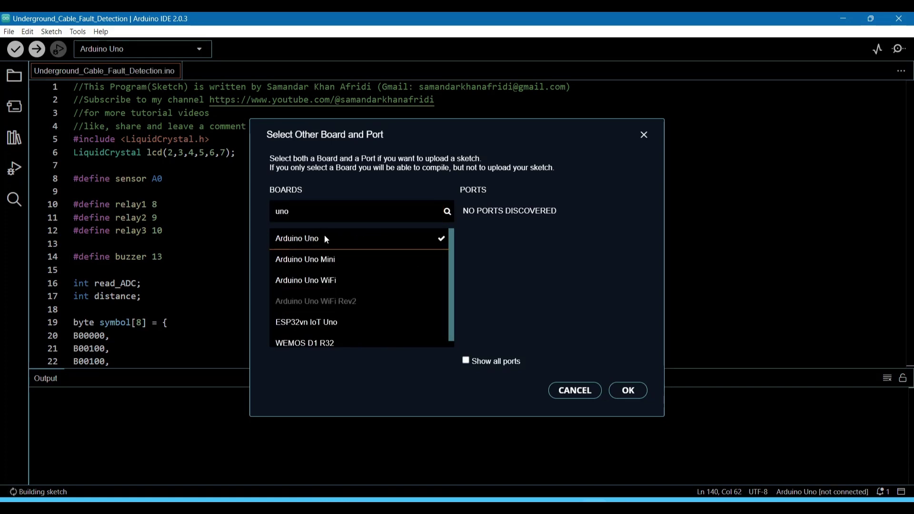
click(629, 390)
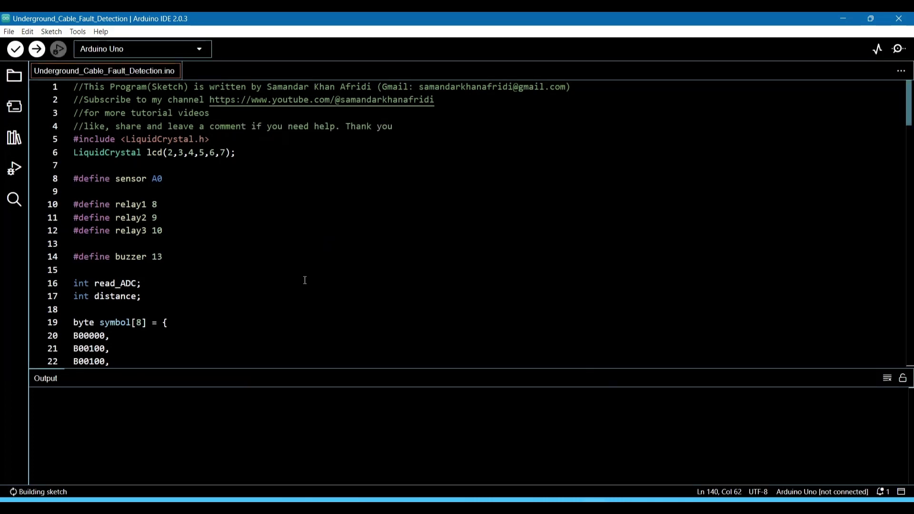
Check in the preferences that verbose output during compile is enabled, accept them, and compile the sketch
click(10, 34)
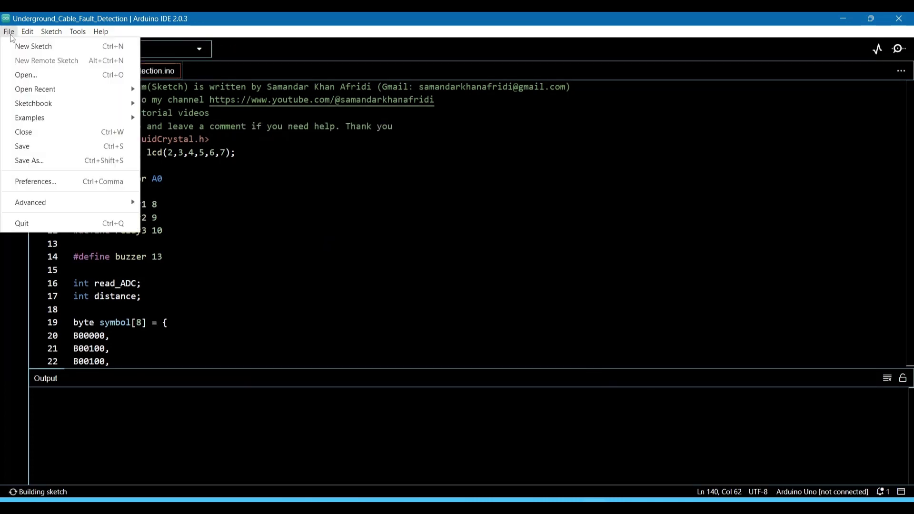
click(45, 183)
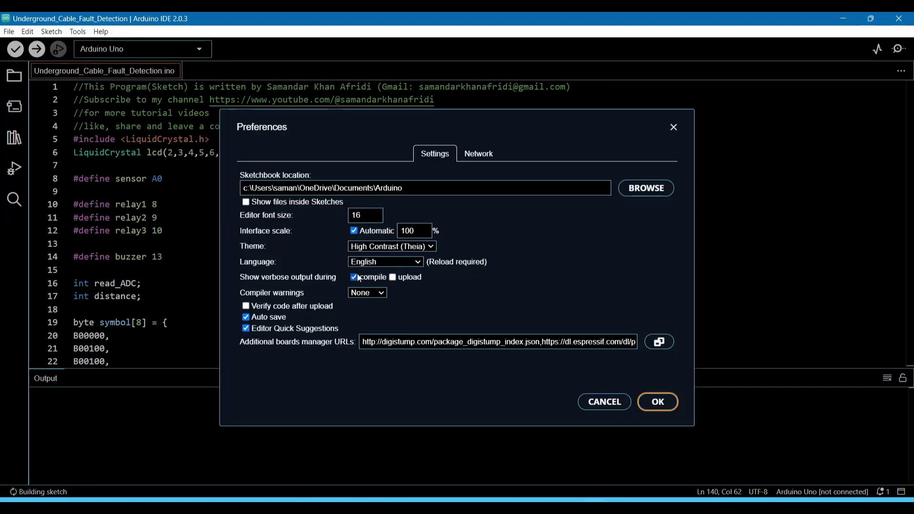
click(657, 402)
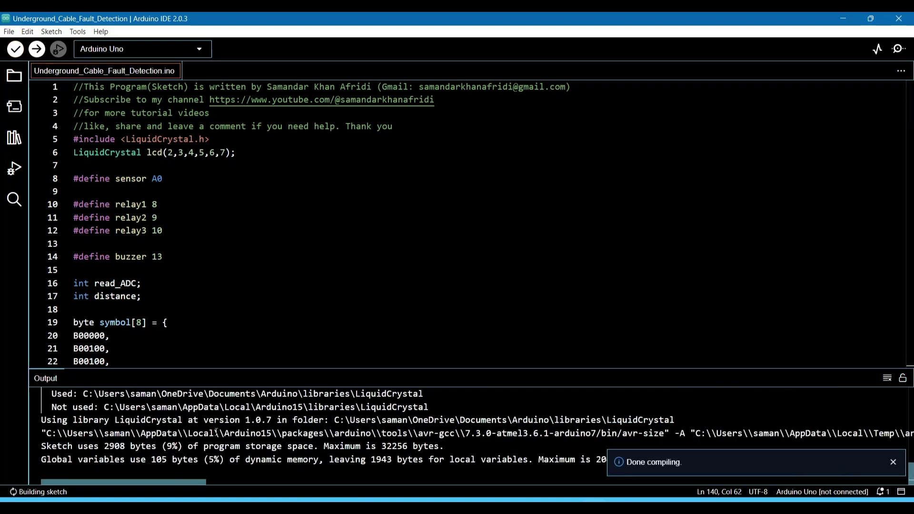
Enlarge the compiler output and copy the full path of Underground_Cable_Fault_Detection.ino.hex without its quotation marks
drag(186, 482, 281, 483)
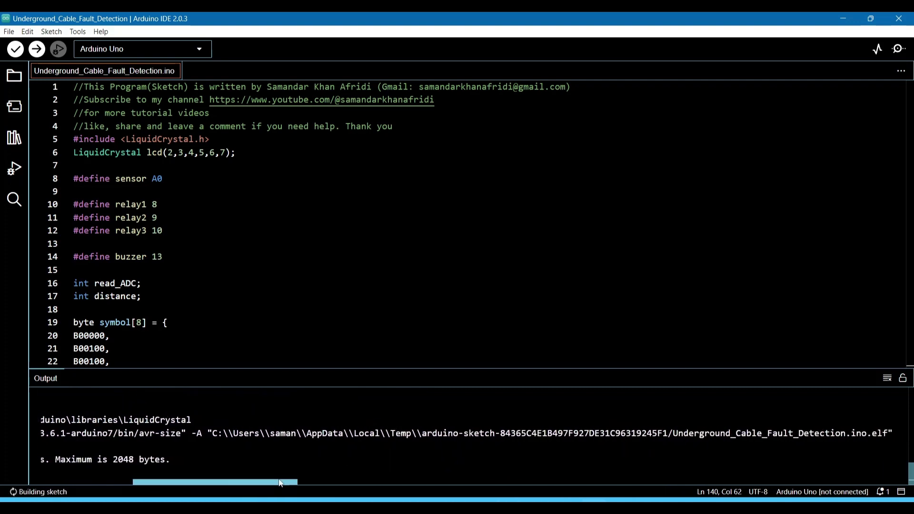
drag(463, 369, 460, 268)
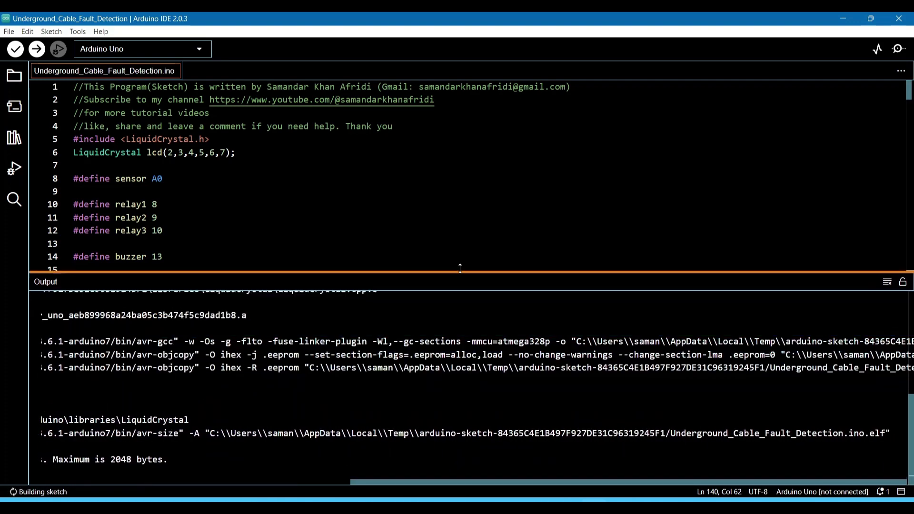
drag(292, 482, 444, 475)
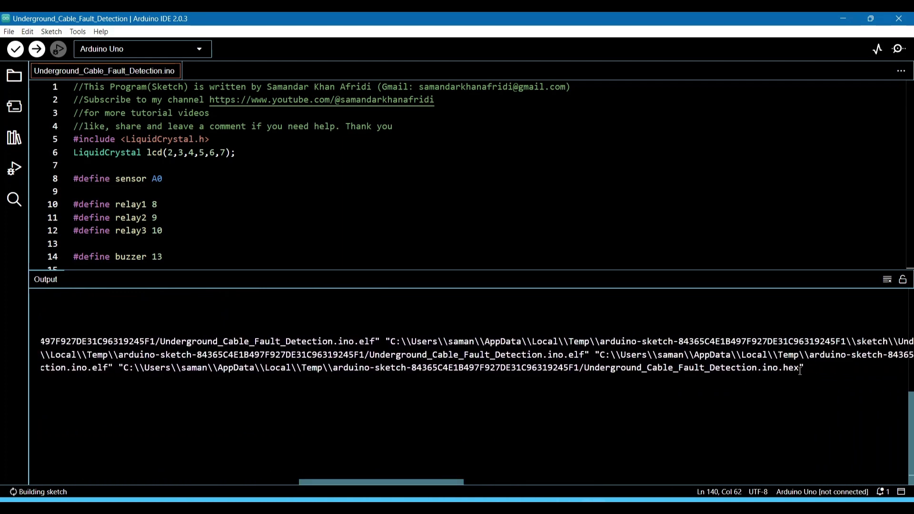
drag(799, 370, 124, 369)
right_click(126, 367)
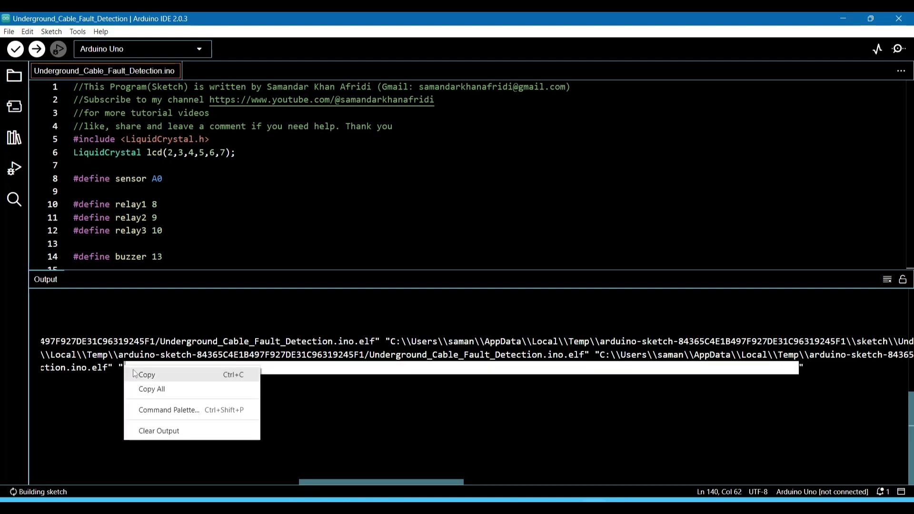
click(139, 373)
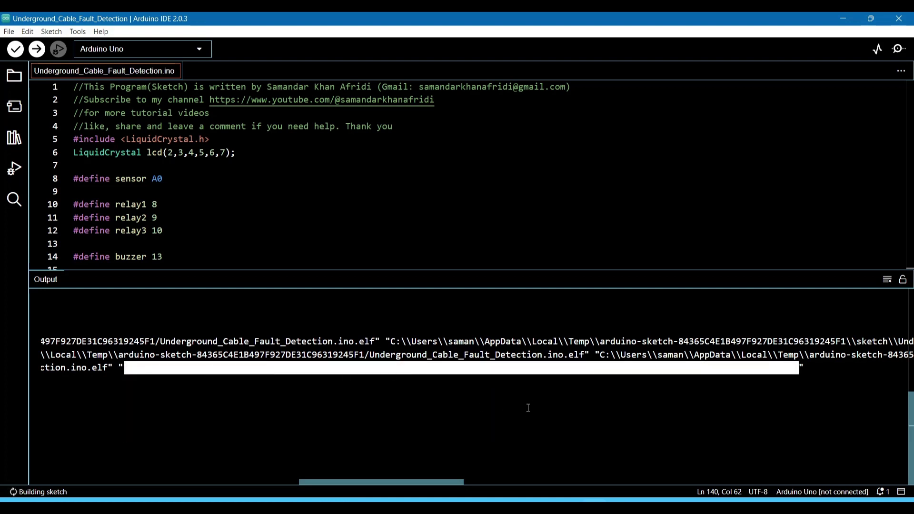
Switch to Proteus and set the Arduino UNO's program file to the copied hex file path
key(alt+Tab)
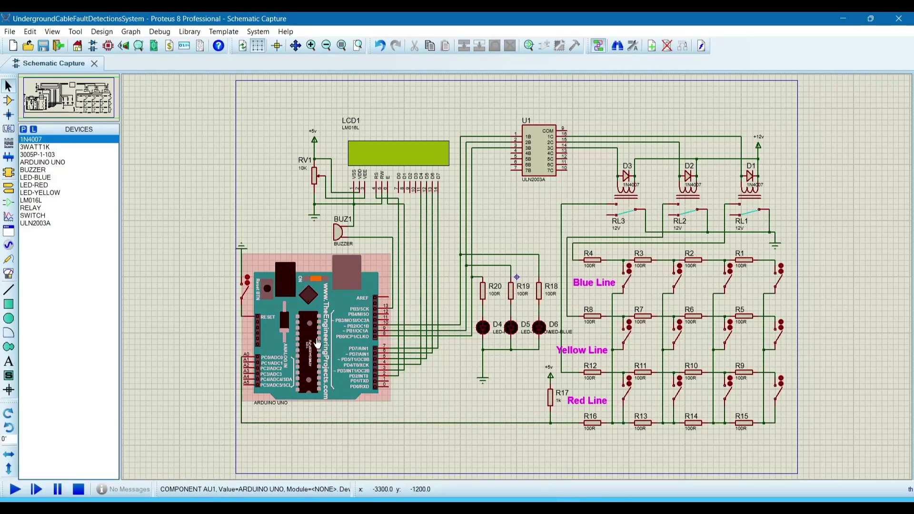
double_click(332, 349)
click(418, 213)
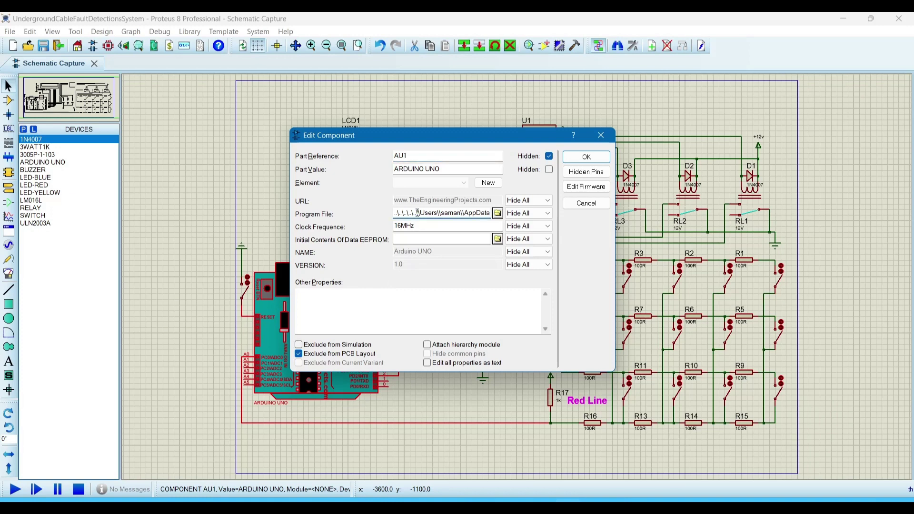
double_click(417, 213)
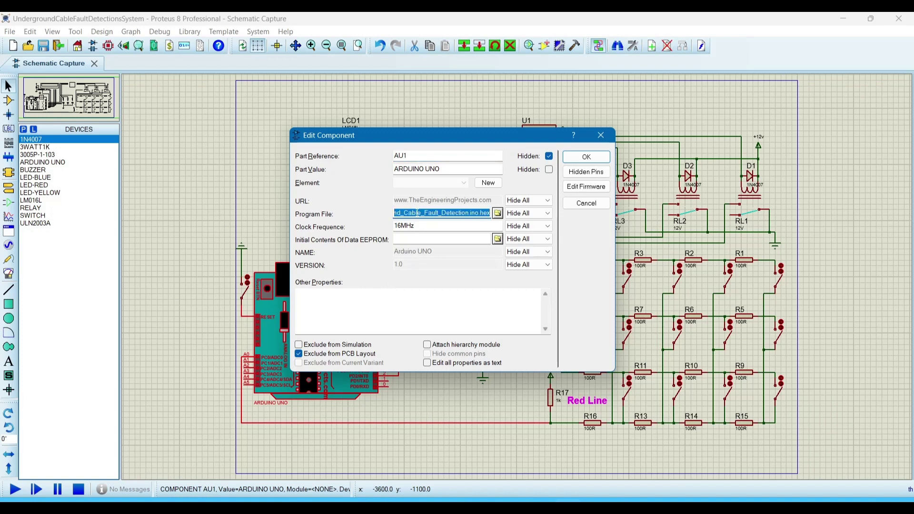
click(417, 212)
click(585, 157)
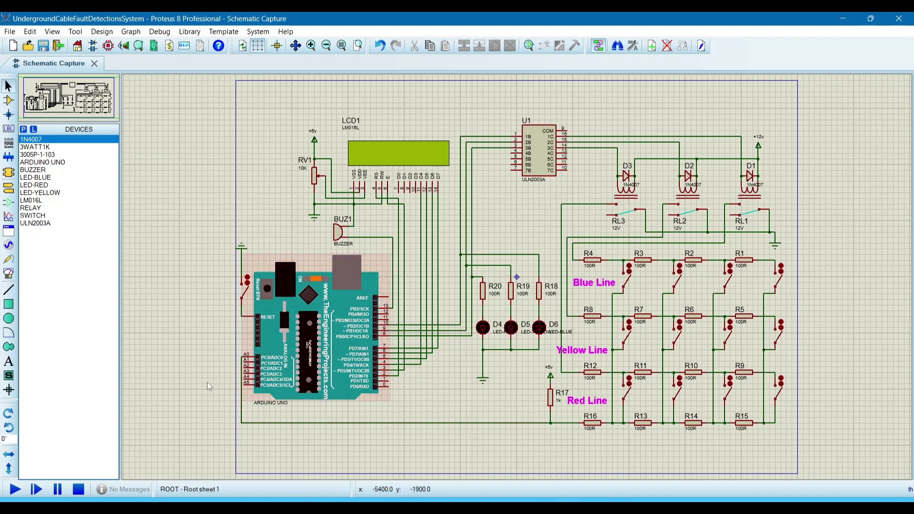
Run the simulation and test the Red Line by closing and reopening its four fault switches one after another
click(15, 489)
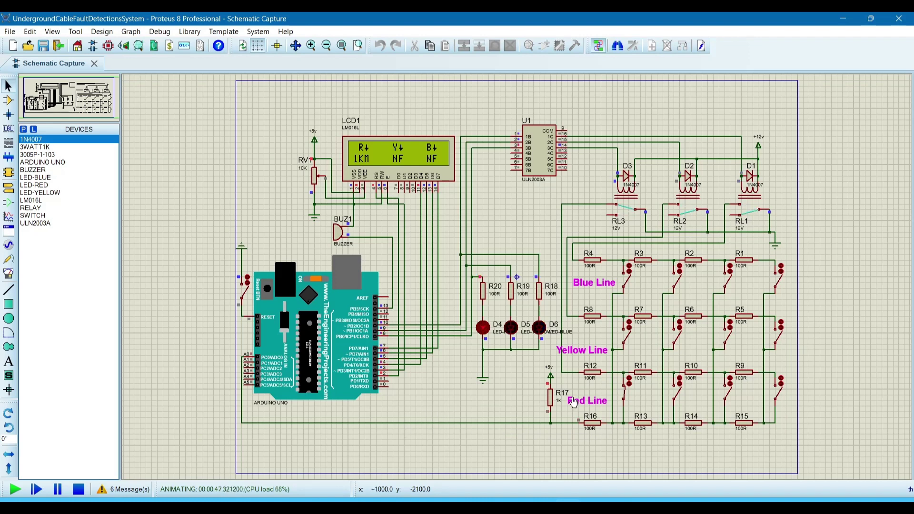
click(624, 404)
click(675, 401)
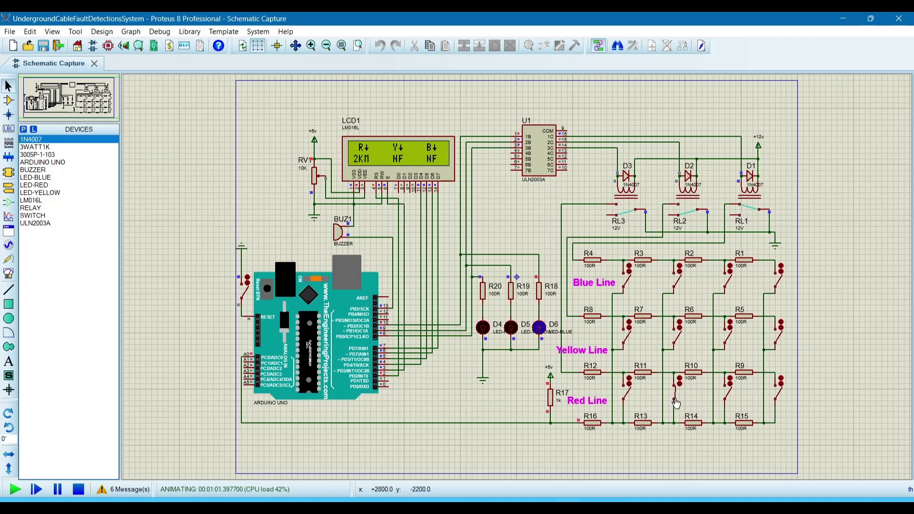
click(724, 404)
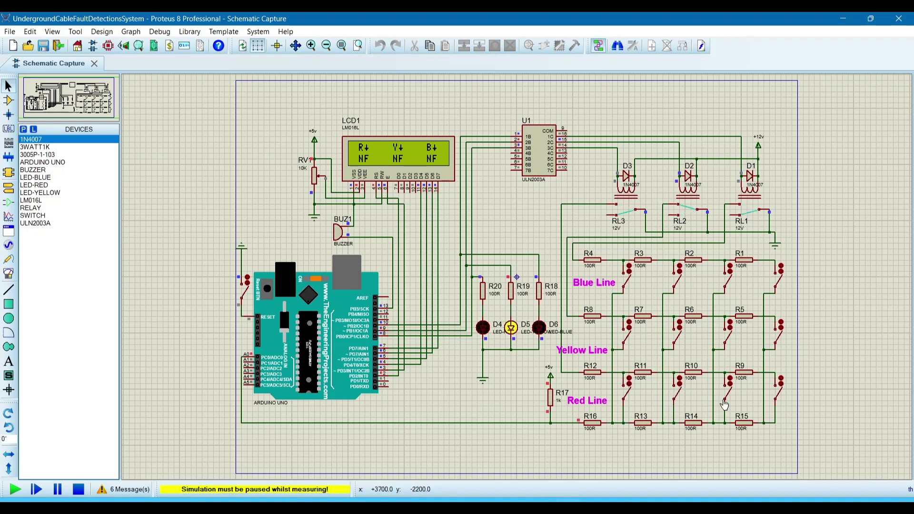
click(726, 404)
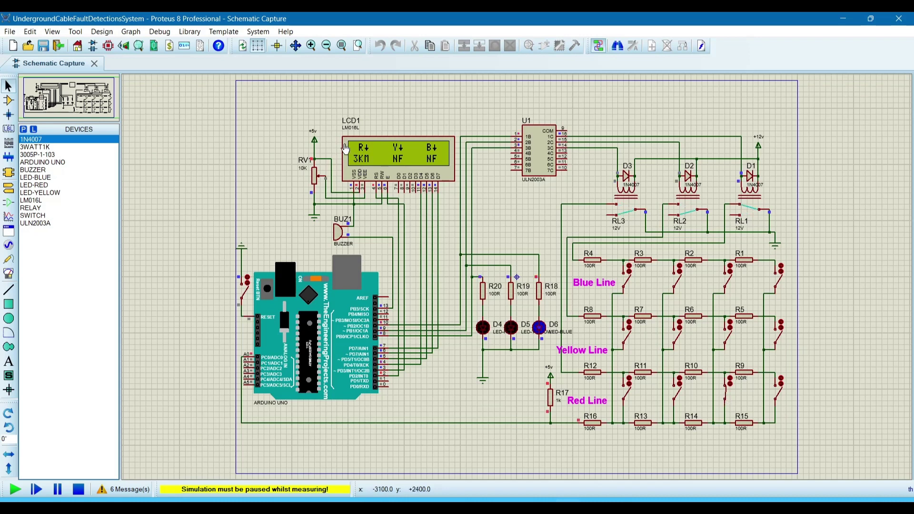
click(725, 401)
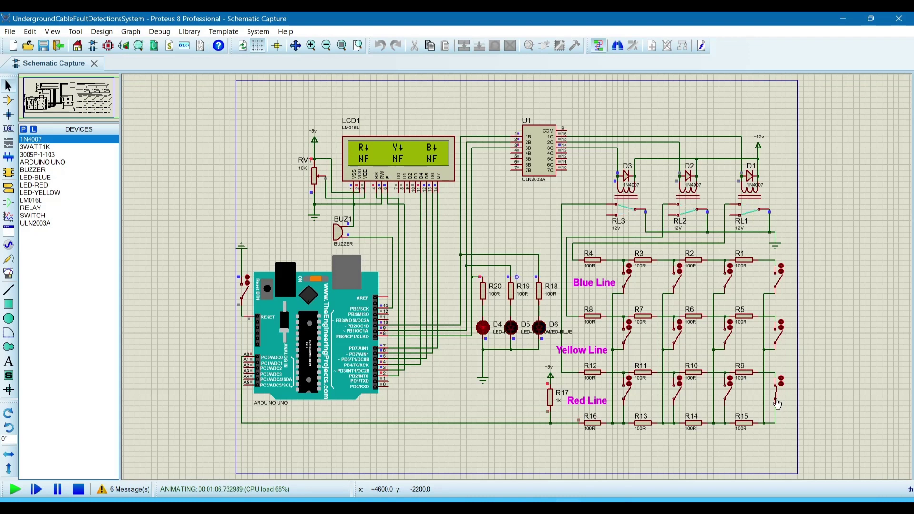
click(777, 403)
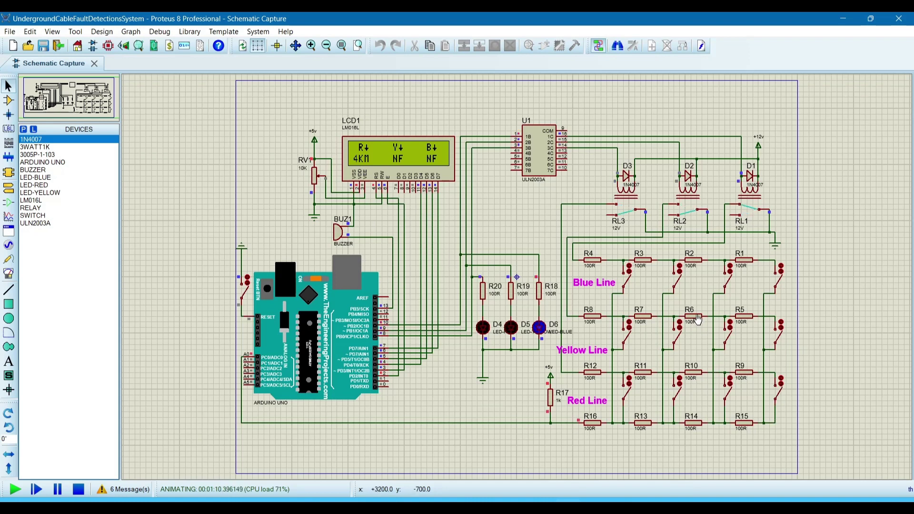
Test a Blue Line fault by closing and reopening the second switch, below R2
click(676, 289)
click(674, 293)
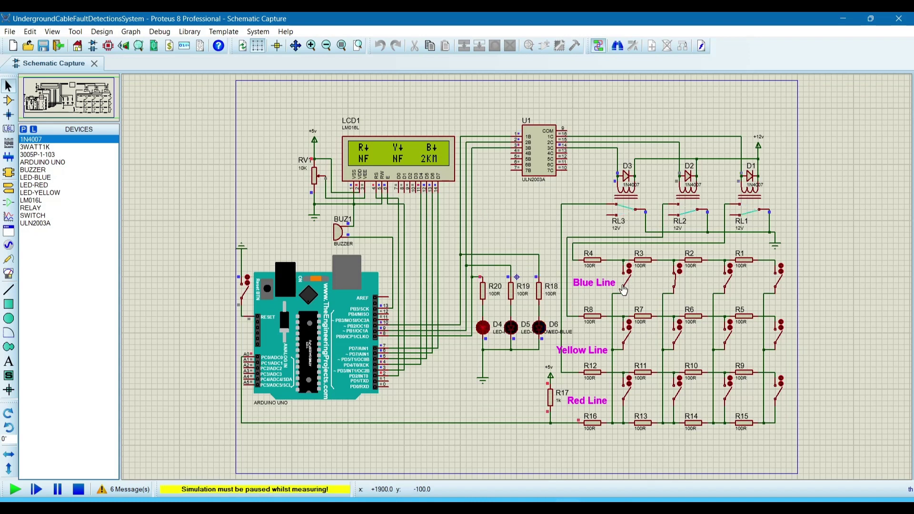
click(675, 288)
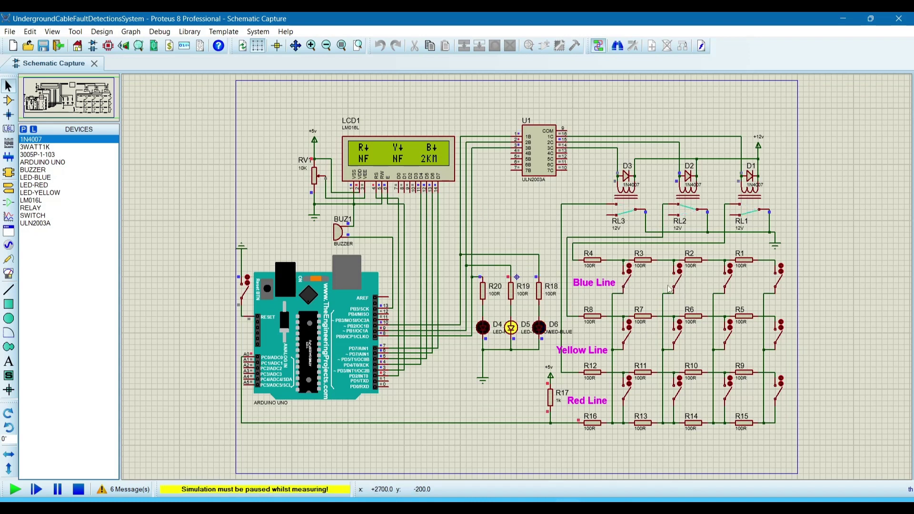